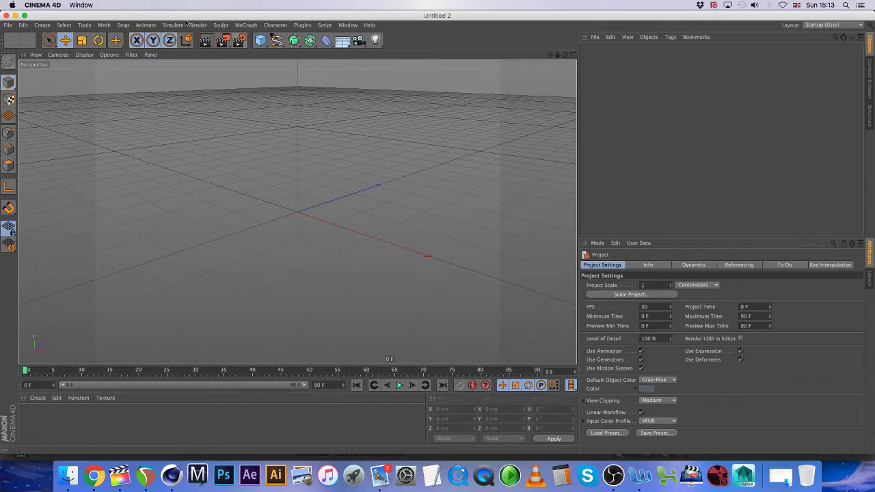
- Set the frame rate in the render output settings to 25
{"action": "left_click", "coordinate": [241, 42]}
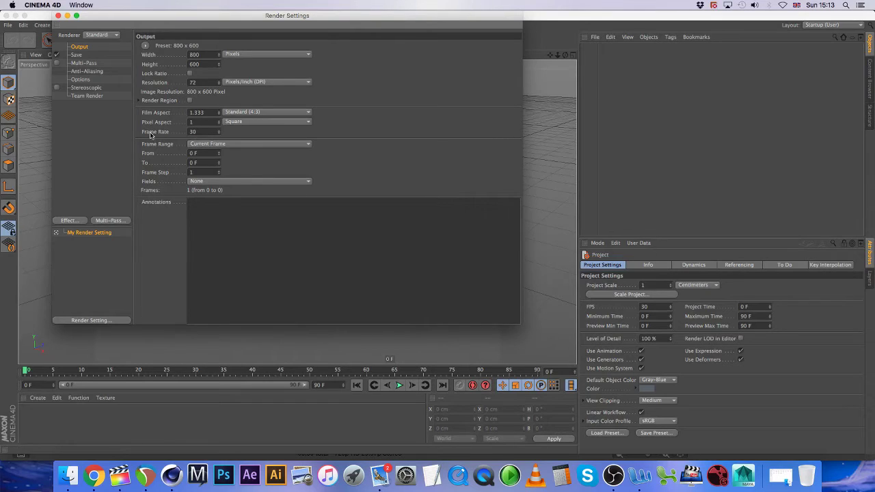
{"action": "left_click_drag", "start_coordinate": [203, 132], "coordinate": [170, 134]}
{"action": "type", "text": "25"}
{"action": "key", "text": "Return"}
{"action": "left_click", "coordinate": [58, 16]}
- Set the project's FPS to 25 in the project settings
{"action": "left_click", "coordinate": [23, 25]}
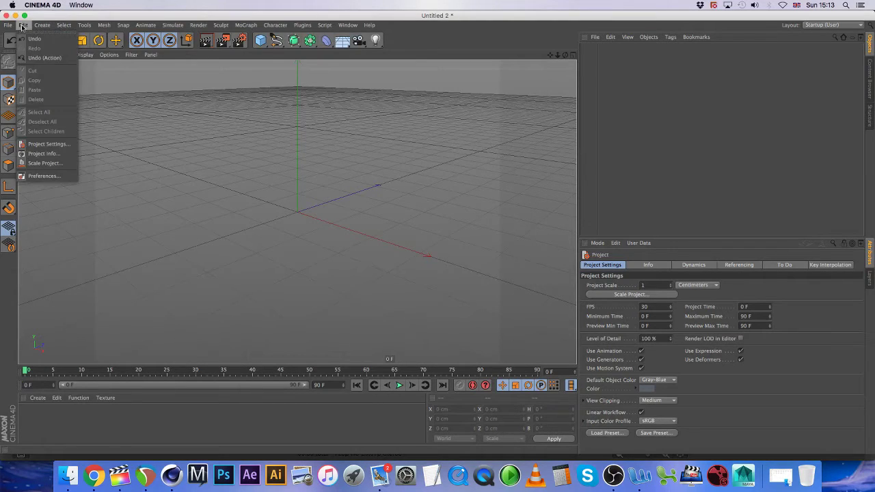
{"action": "left_click", "coordinate": [61, 145]}
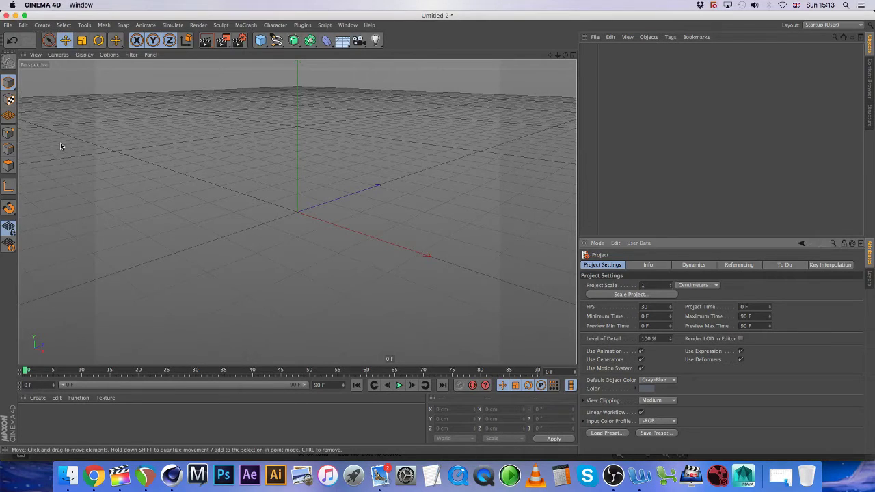
{"action": "double_click", "coordinate": [650, 306]}
{"action": "type", "text": "25"}
{"action": "key", "text": "Return"}
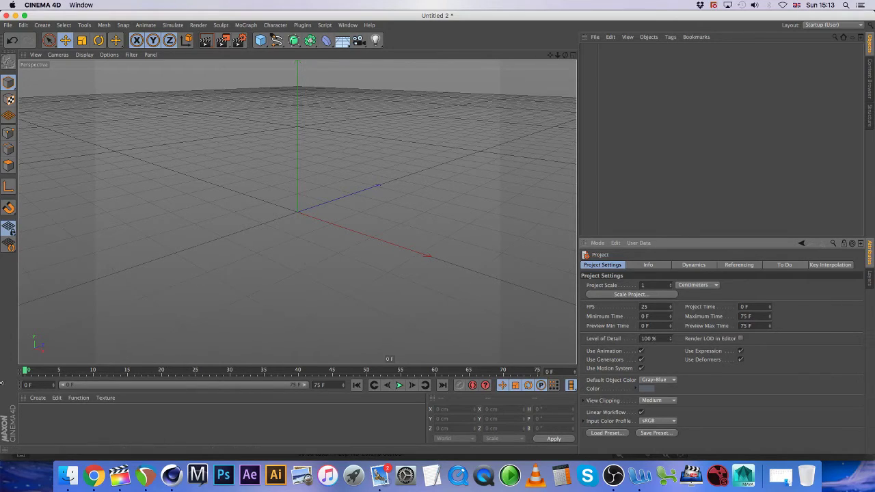
- Add a cube and animate it about 388 cm along the X axis with keyframes at frames 0 and 75
{"action": "left_click", "coordinate": [259, 40]}
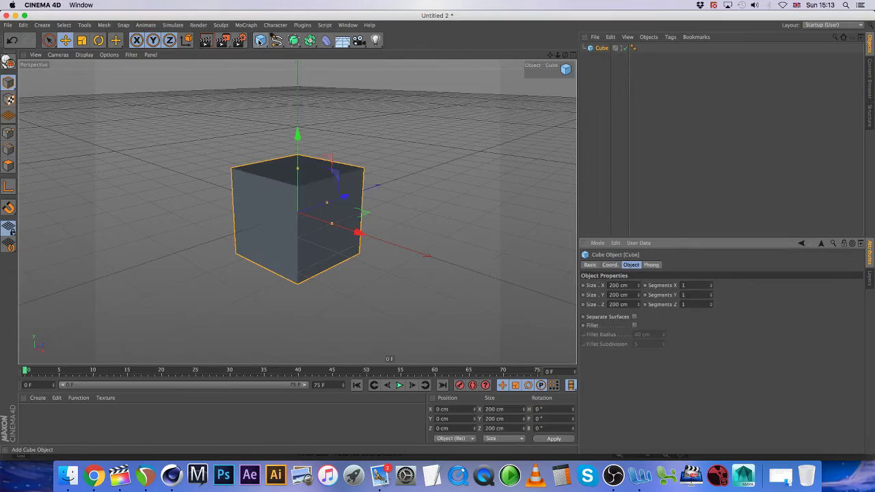
{"action": "left_click", "coordinate": [443, 385]}
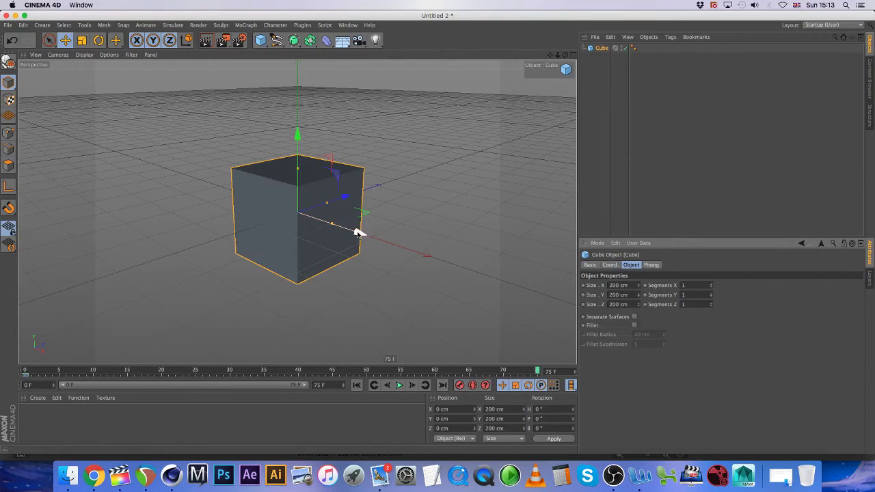
{"action": "left_click_drag", "start_coordinate": [358, 232], "coordinate": [558, 298]}
{"action": "left_click", "coordinate": [459, 386]}
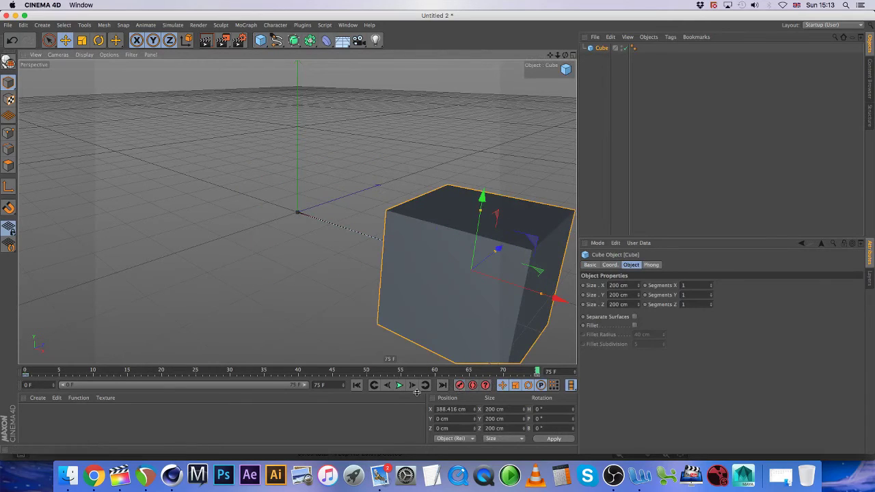
- Play the cube's animation from the first frame and return to the start of the timeline
{"action": "left_click", "coordinate": [355, 385]}
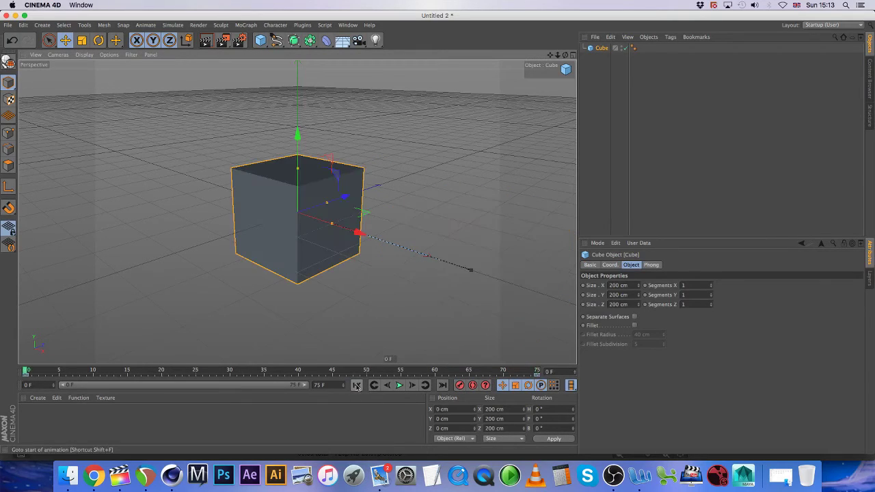
{"action": "left_click", "coordinate": [400, 385]}
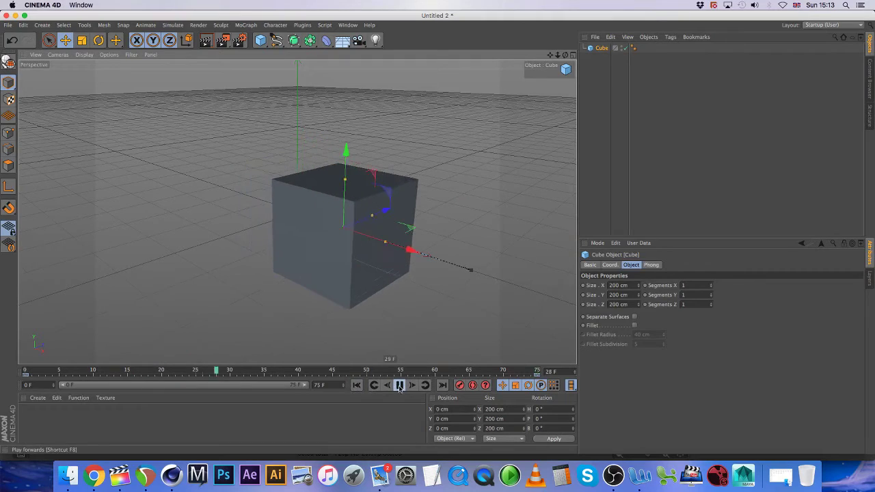
{"action": "left_click", "coordinate": [399, 385]}
{"action": "left_click", "coordinate": [355, 386]}
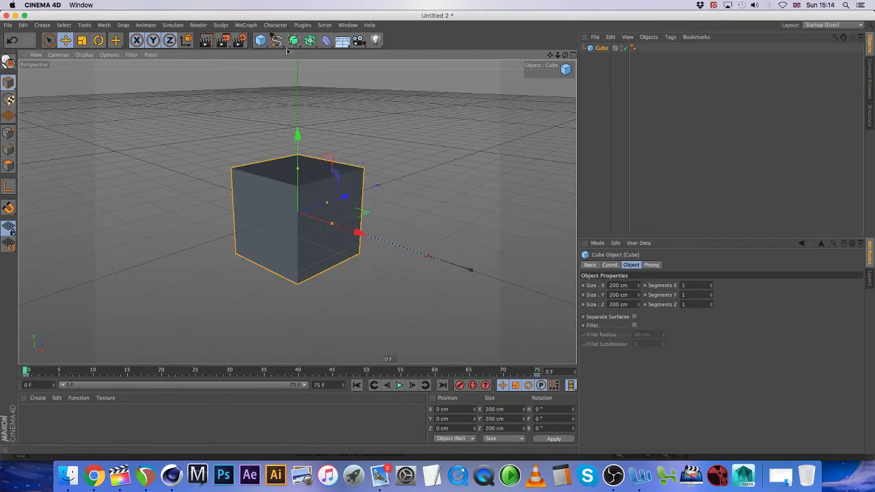
- Switch the render output frame rate to 30 and return it to 25
{"action": "left_click", "coordinate": [240, 41]}
{"action": "double_click", "coordinate": [200, 132]}
{"action": "type", "text": "30"}
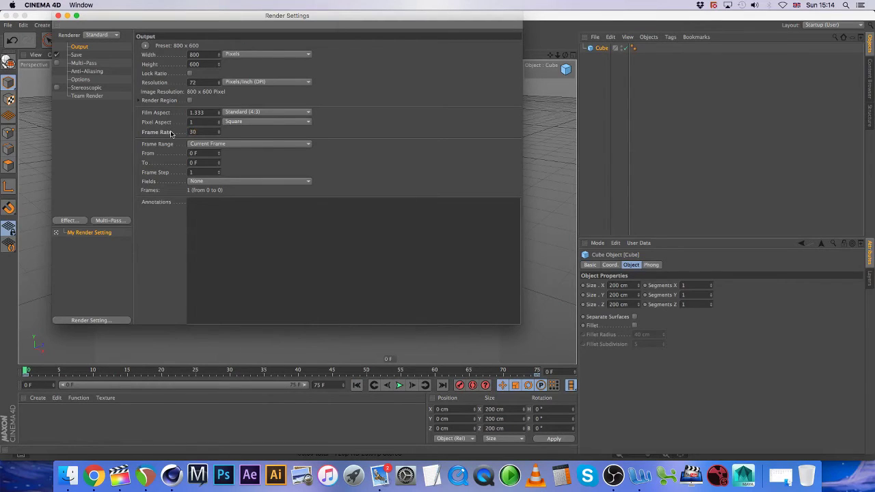
{"action": "key", "text": "Return"}
{"action": "type", "text": "25"}
{"action": "left_click", "coordinate": [59, 15]}
- Switch the project's FPS to 30 and return it to 25 in the project settings
{"action": "left_click", "coordinate": [24, 25]}
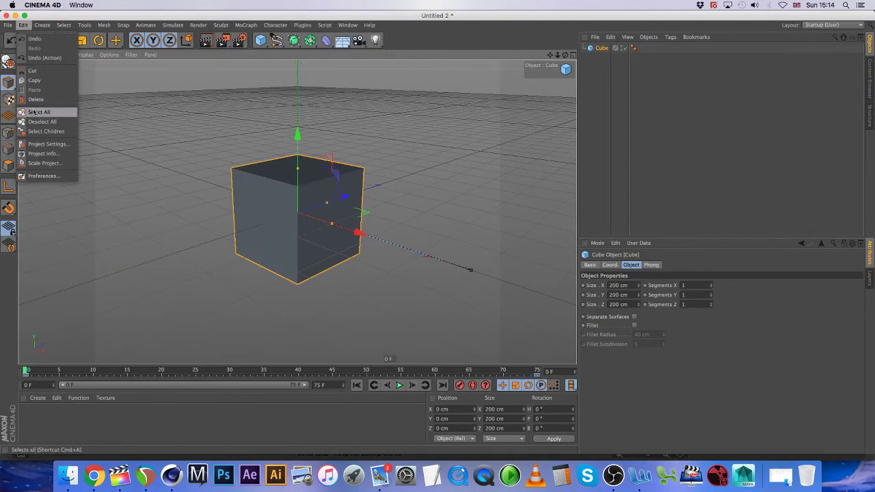
{"action": "left_click", "coordinate": [56, 149]}
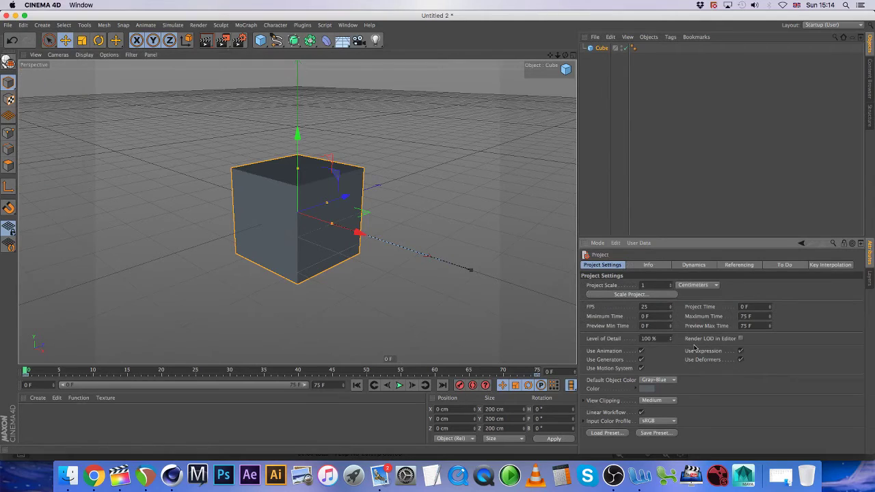
{"action": "left_click", "coordinate": [649, 306]}
{"action": "type", "text": "30"}
{"action": "key", "text": "Return"}
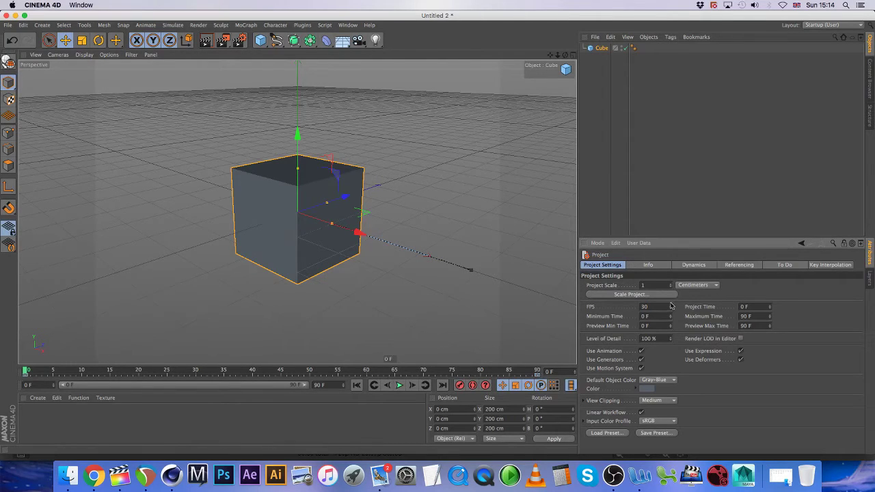
{"action": "left_click_drag", "start_coordinate": [659, 308], "coordinate": [580, 308]}
{"action": "type", "text": "25"}
{"action": "key", "text": "Return"}
- Delete the animated cube from the scene
{"action": "left_click", "coordinate": [602, 51]}
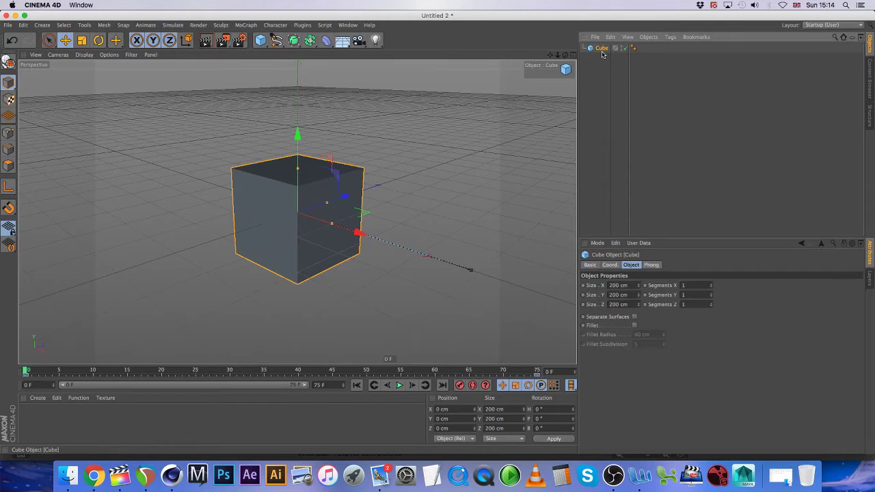
{"action": "key", "text": "Delete"}
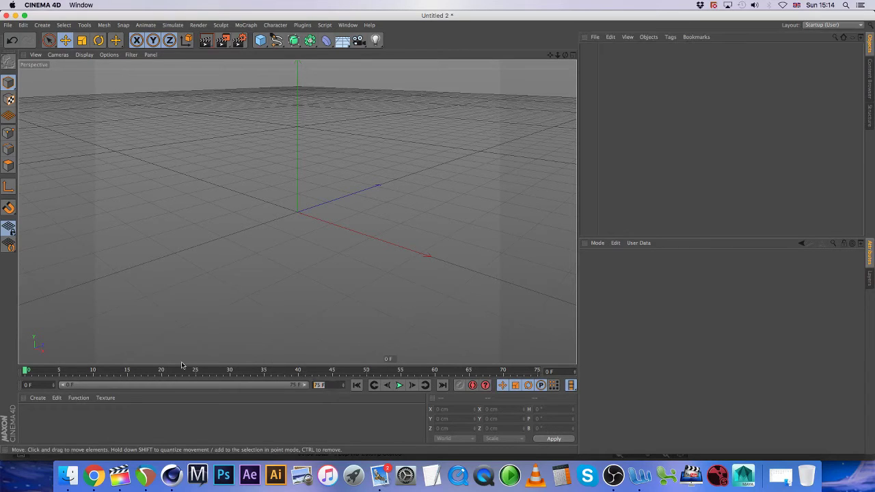
- Set the timeline's end to frame 200 and extend the preview range to that frame
{"action": "type", "text": "200"}
{"action": "key", "text": "Return"}
{"action": "left_click_drag", "start_coordinate": [159, 386], "coordinate": [309, 387]}
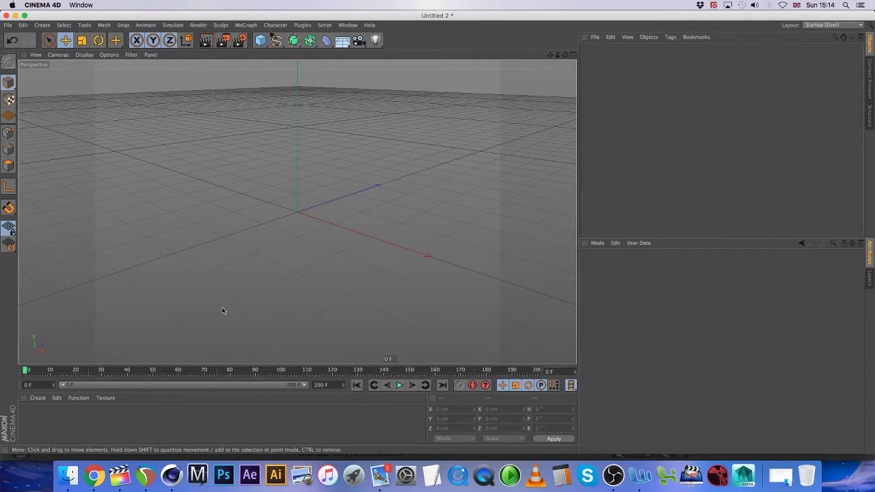
- Set the timeline's start to frame -50 and extend the preview range back to that frame
{"action": "left_click", "coordinate": [42, 385]}
{"action": "type", "text": "-50"}
{"action": "key", "text": "Return"}
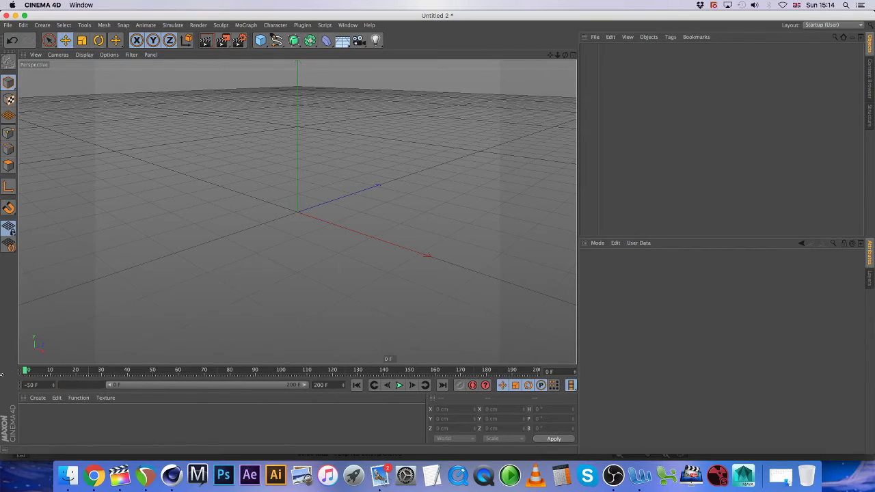
{"action": "left_click_drag", "start_coordinate": [110, 388], "coordinate": [61, 386]}
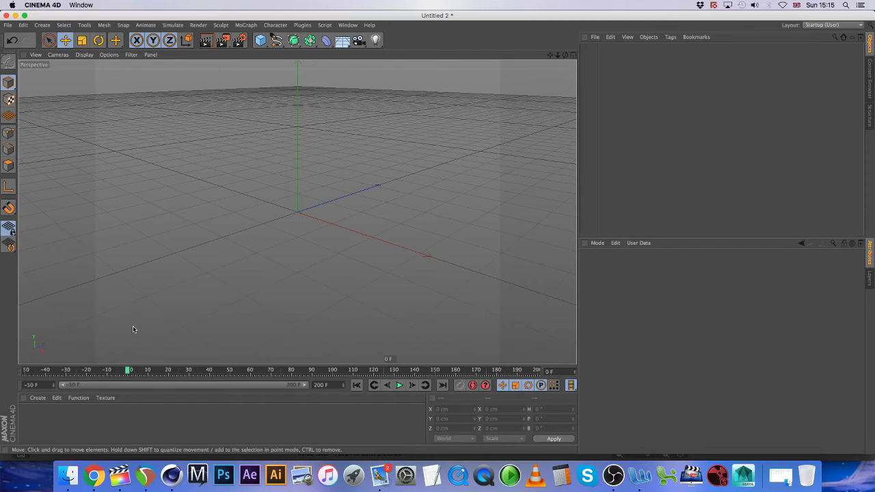
- Move the playhead to frame -50 at the start of the timeline
{"action": "left_click", "coordinate": [26, 372]}
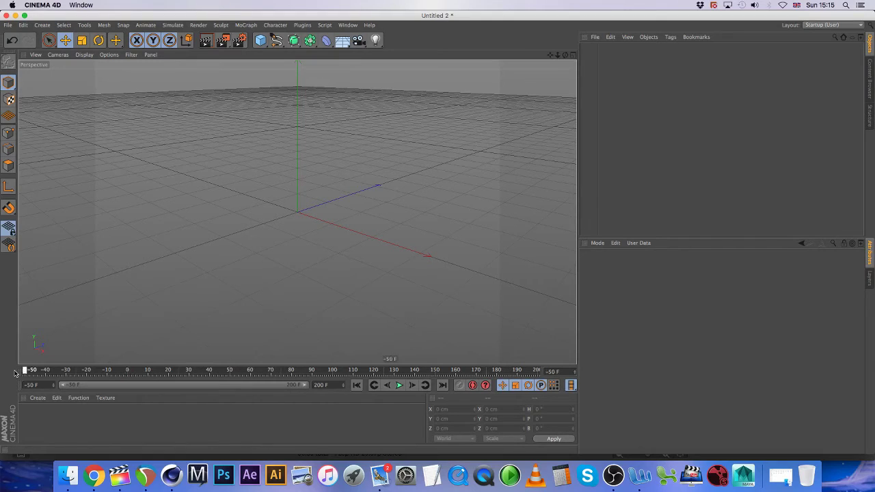
{"action": "left_click", "coordinate": [76, 372]}
{"action": "left_click_drag", "start_coordinate": [77, 372], "coordinate": [26, 373]}
- Set the timeline's end to frame 250 and extend the preview range to that frame
{"action": "left_click", "coordinate": [321, 385]}
{"action": "type", "text": "250"}
{"action": "key", "text": "Return"}
{"action": "left_click_drag", "start_coordinate": [267, 385], "coordinate": [309, 385]}
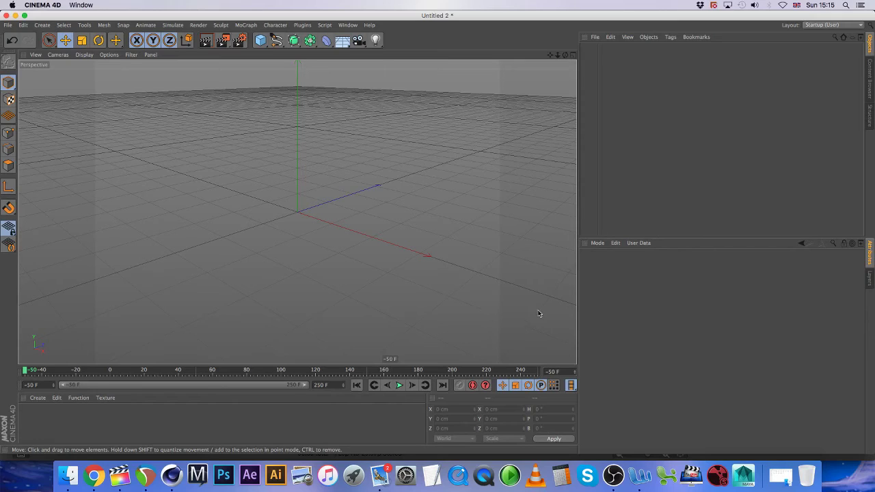
- Set the render frame range to Manual, from frame 0 to frame 200
{"action": "left_click", "coordinate": [239, 40]}
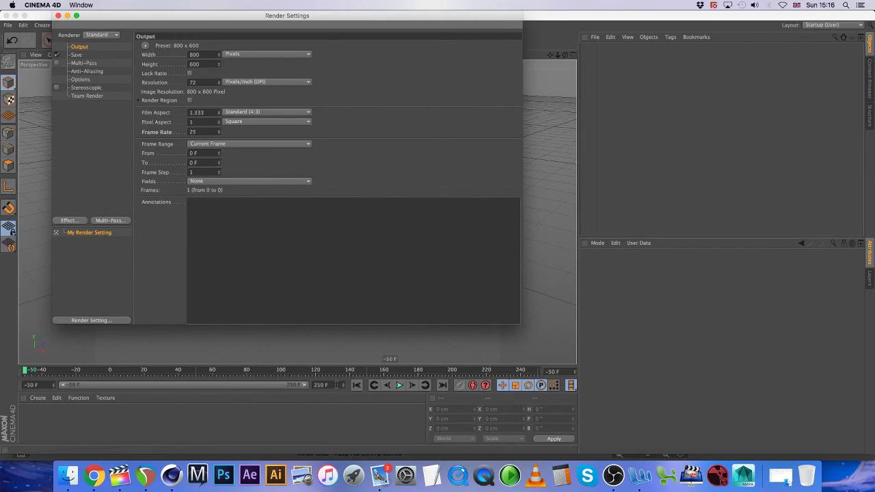
{"action": "left_click", "coordinate": [233, 145]}
{"action": "left_click", "coordinate": [205, 153]}
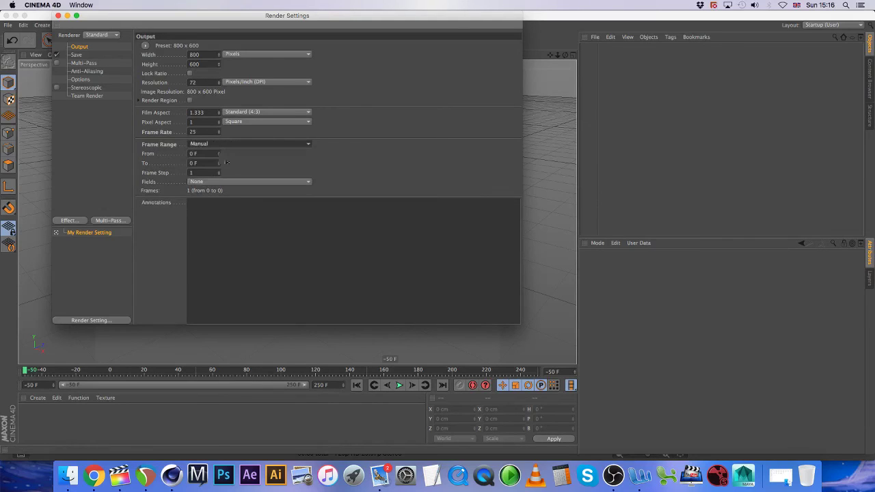
{"action": "left_click", "coordinate": [206, 163]}
{"action": "type", "text": "5"}
{"action": "key", "text": "BackSpace"}
{"action": "type", "text": "200"}
{"action": "key", "text": "Return"}
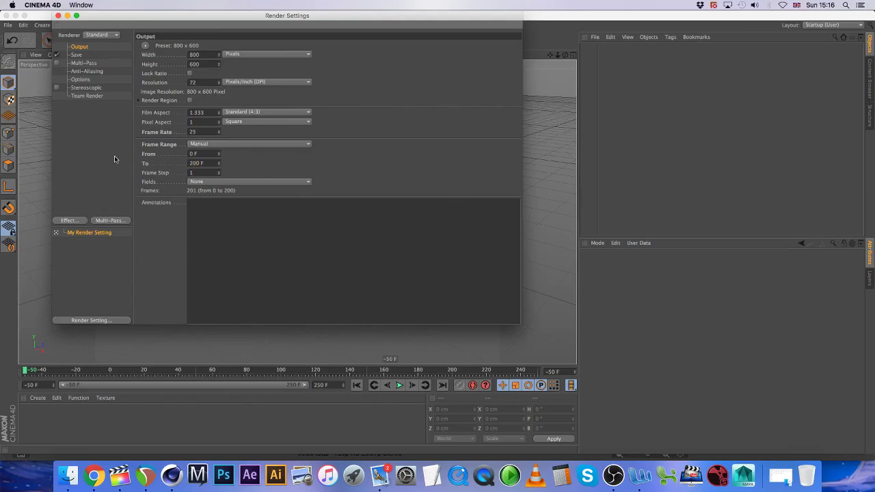
- Set the render frame range to All Frames, try a negative start frame, and close the render settings
{"action": "left_click", "coordinate": [223, 144]}
{"action": "left_click", "coordinate": [226, 172]}
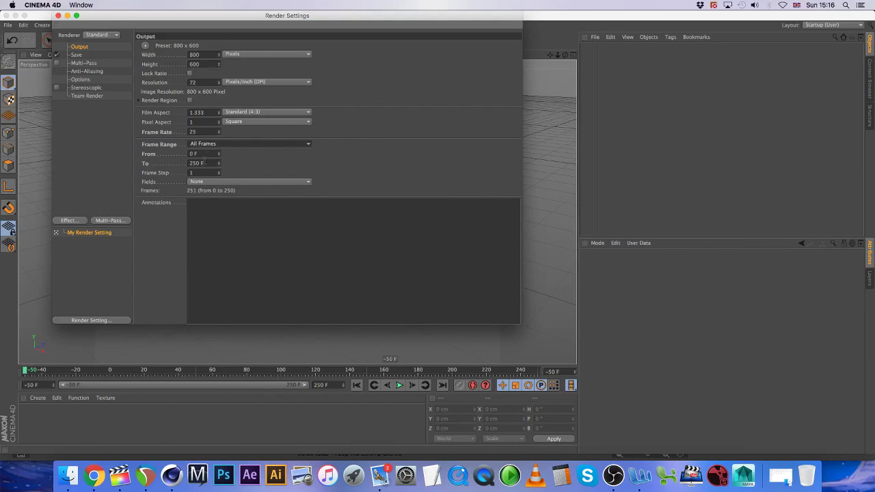
{"action": "left_click", "coordinate": [197, 153]}
{"action": "type", "text": "-"}
{"action": "key", "text": "Return"}
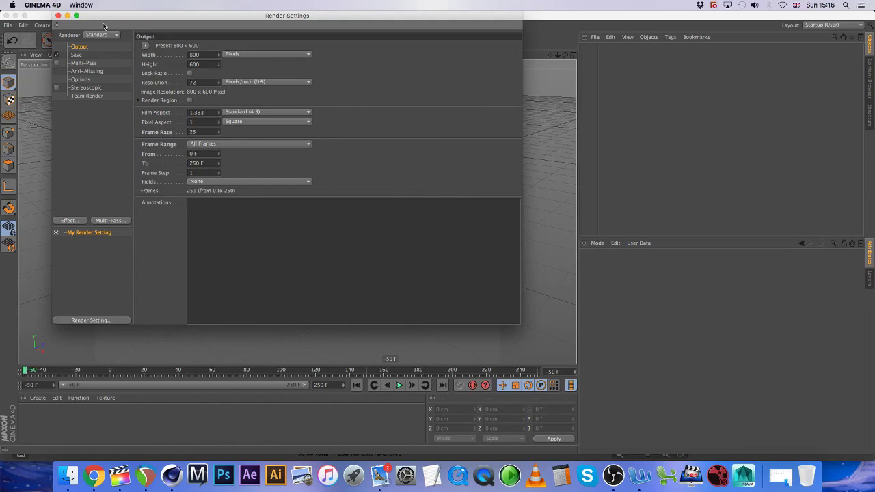
{"action": "left_click", "coordinate": [59, 15]}
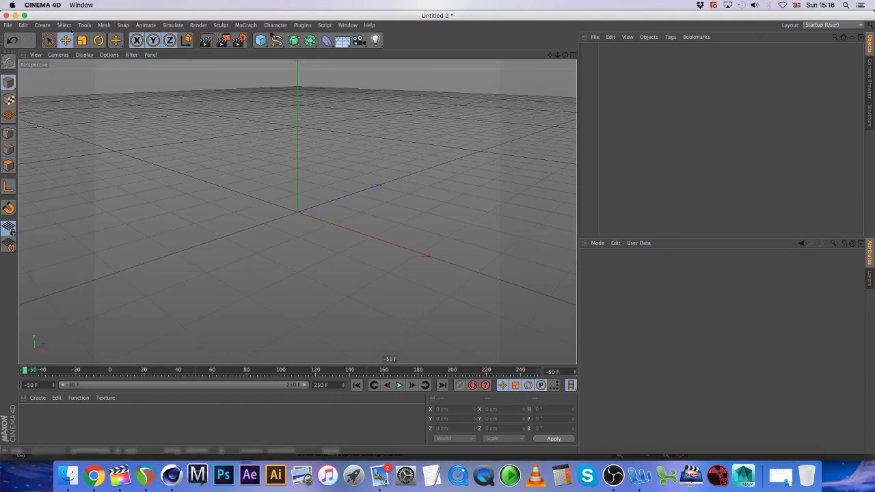